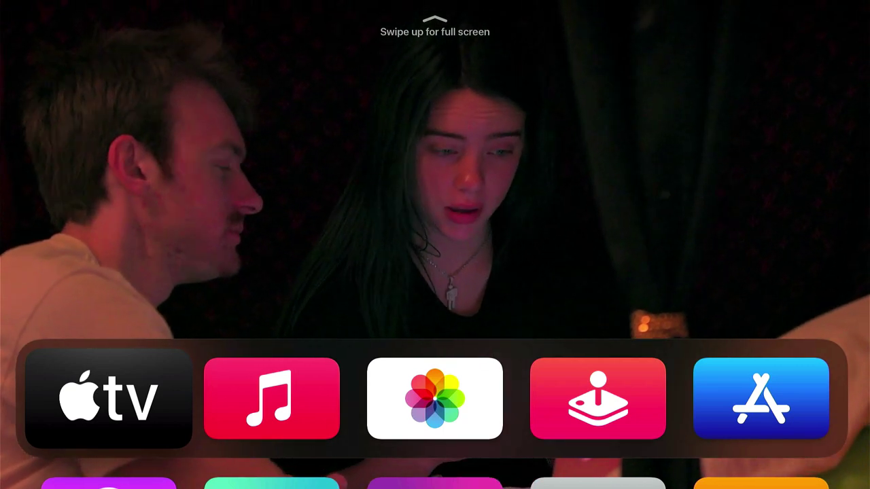
Open Settings, go to Users and Accounts, and choose Add Default User
key(Down)
key(Down)
key(Up)
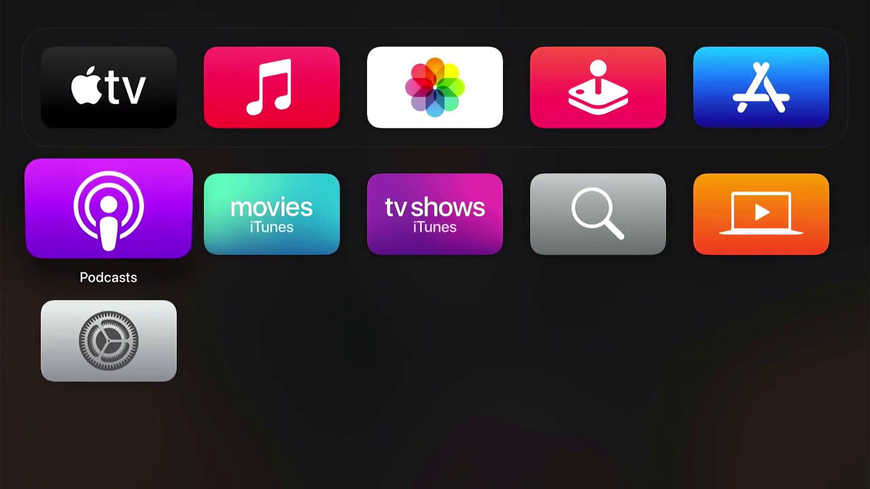
key(Down)
key(Return)
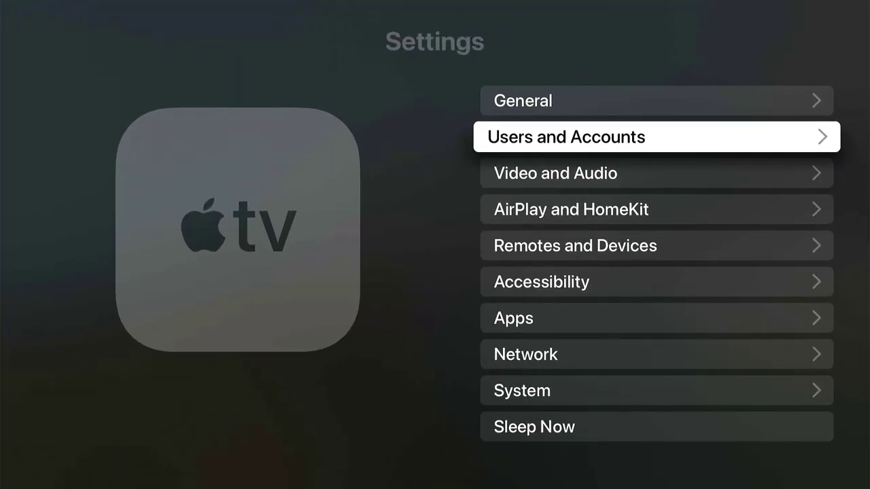
key(Return)
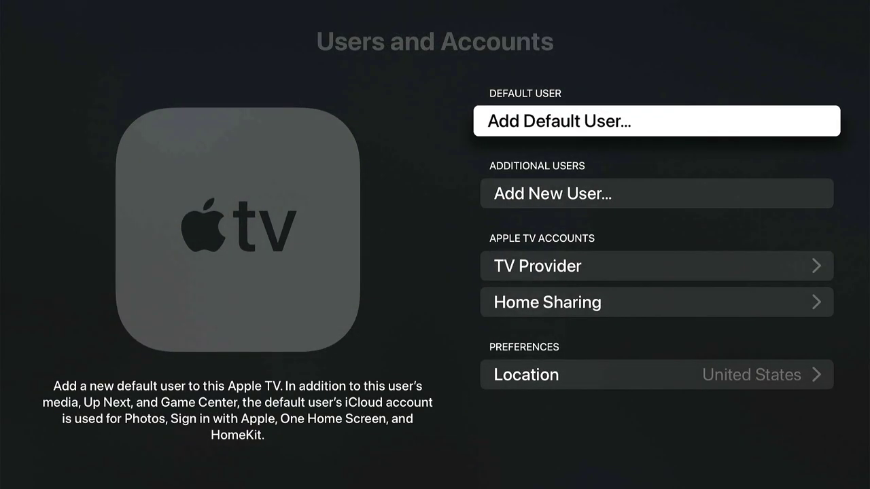
key(Return)
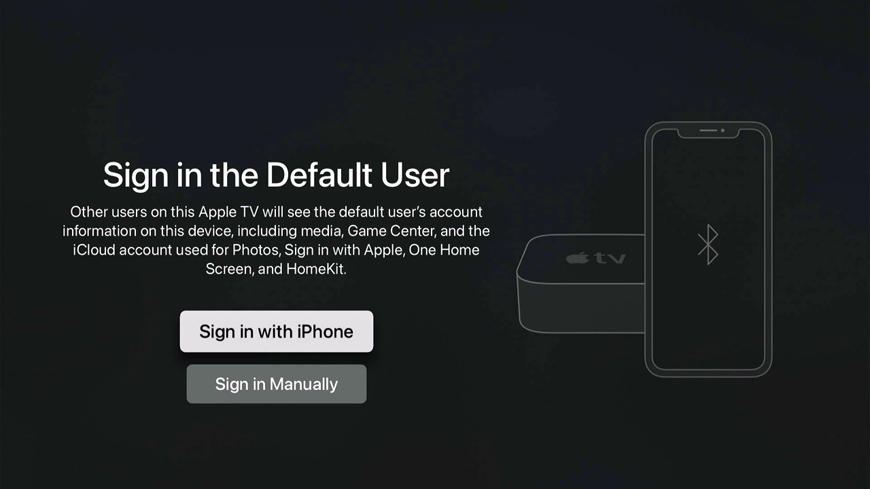
Choose Sign in Manually and enter the Apple ID e-mail address, then continue
key(Down)
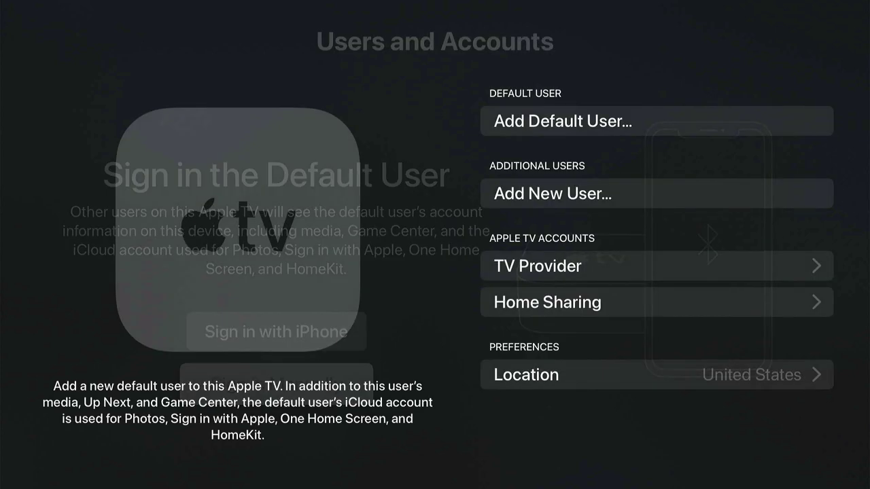
key(Return)
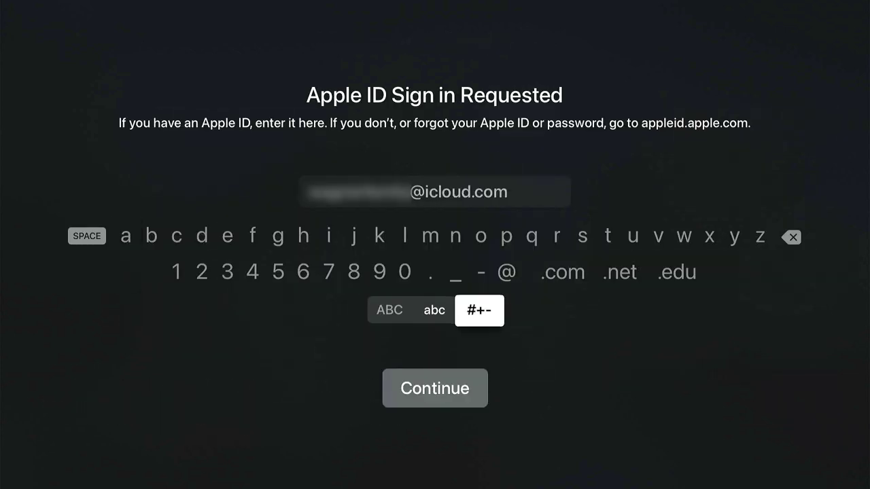
key(Down)
key(Return)
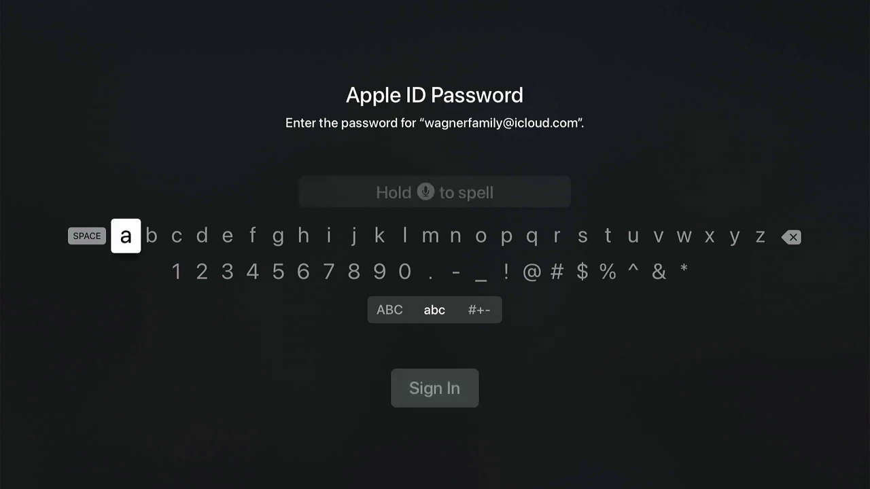
Type the Apple ID password on the on-screen keyboard and select Sign In
key(Right)
key(Right)
key(Right)
key(Right)
key(Right)
key(Right)
key(Right)
key(Right)
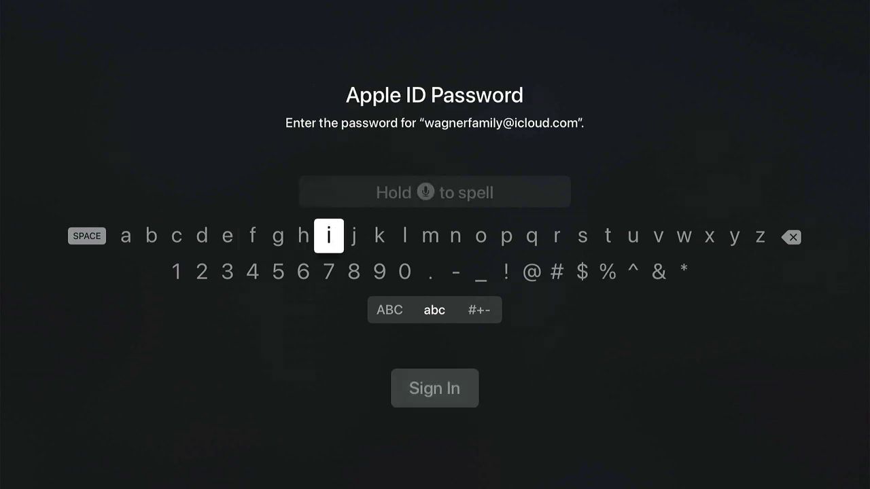
key(Down)
key(Right)
key(Left)
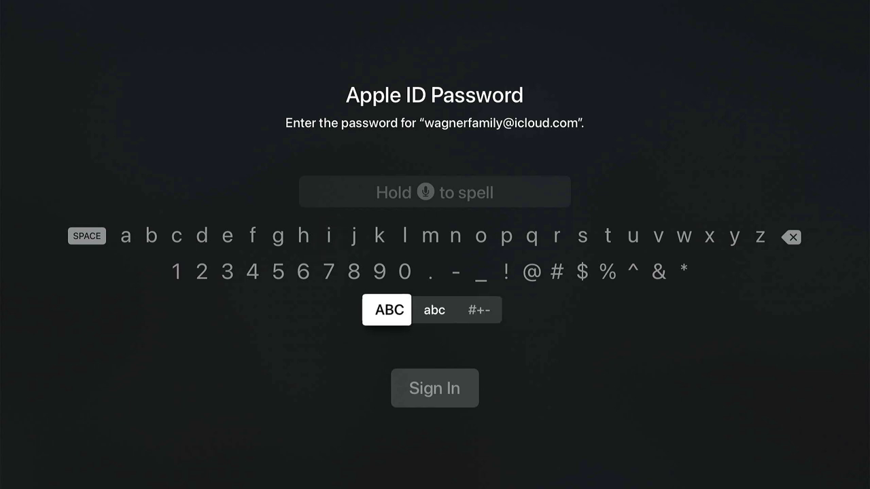
key(Right)
key(Left)
key(Down)
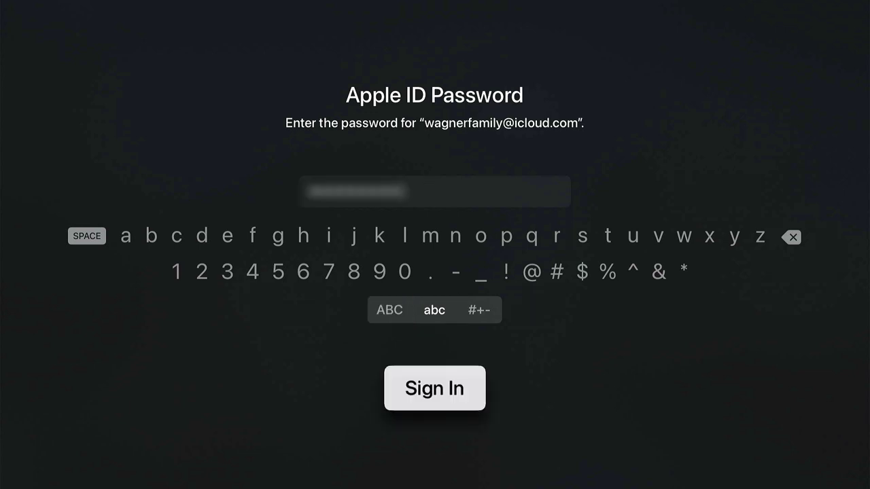
key(Return)
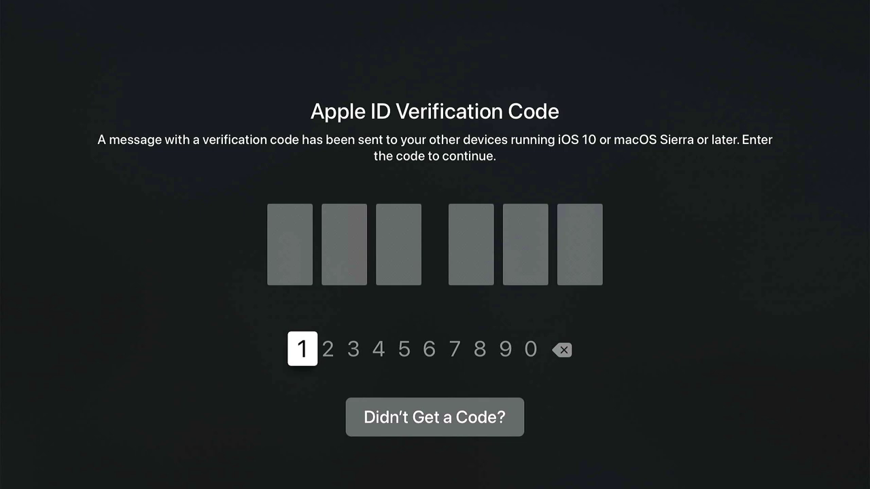
Enter the six-digit verification code to finish signing in the default user
key(Return)
key(Right)
key(Right)
key(Right)
key(Right)
key(Right)
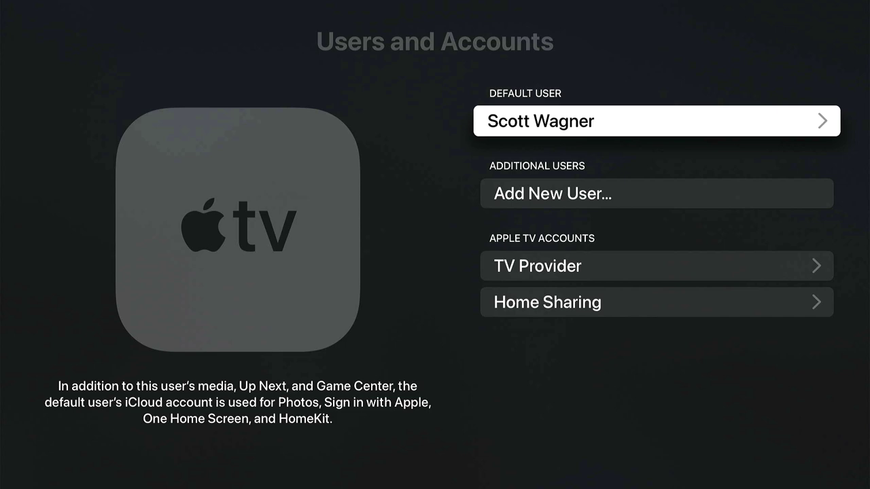
Return to the home screen, open the App Store, and select Continue on its welcome screen
key(Escape)
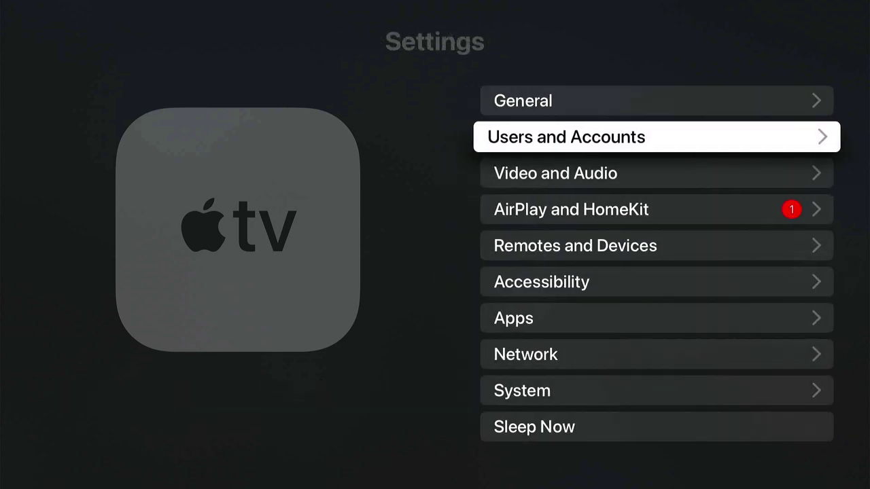
key(Escape)
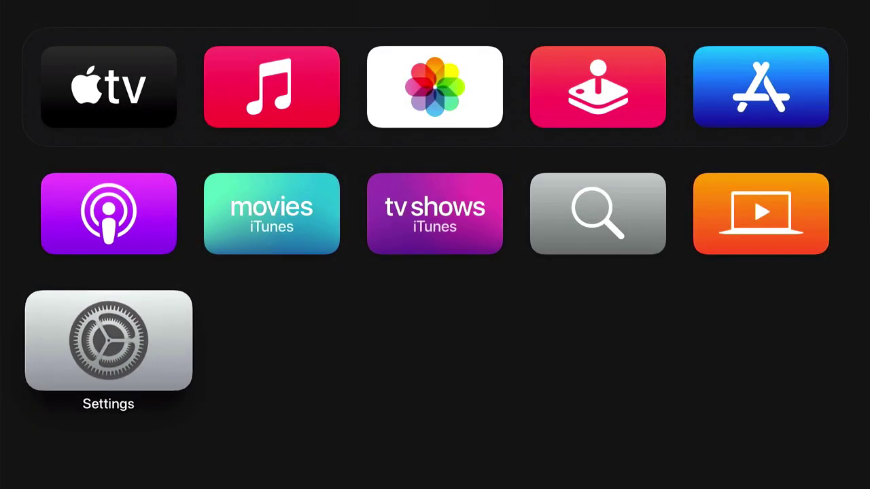
key(Up)
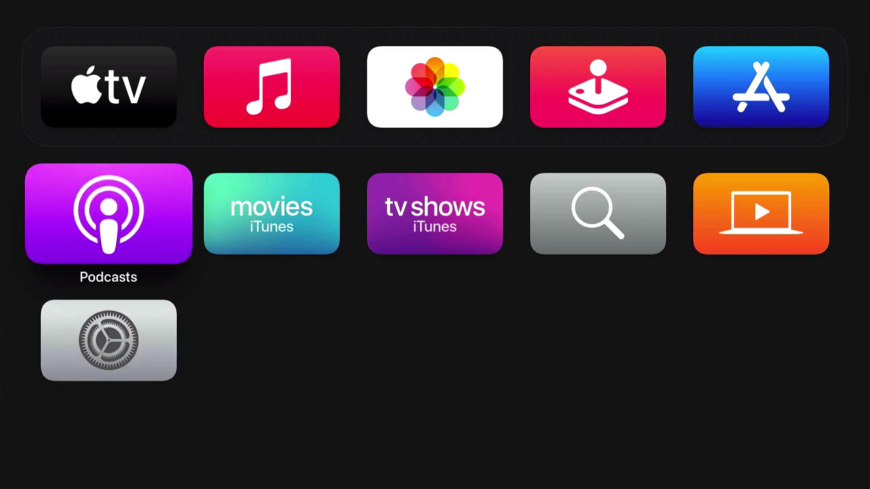
key(Up)
key(Right)
key(Right)
key(Right)
key(Right)
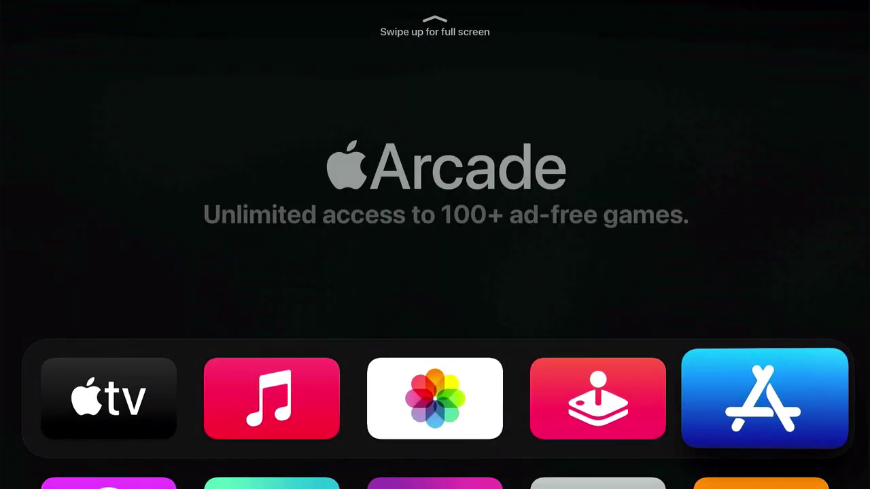
key(Return)
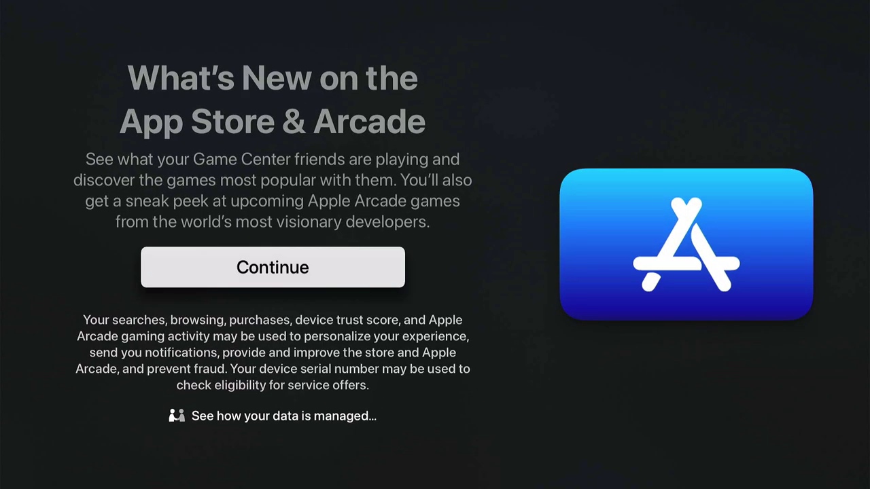
key(Return)
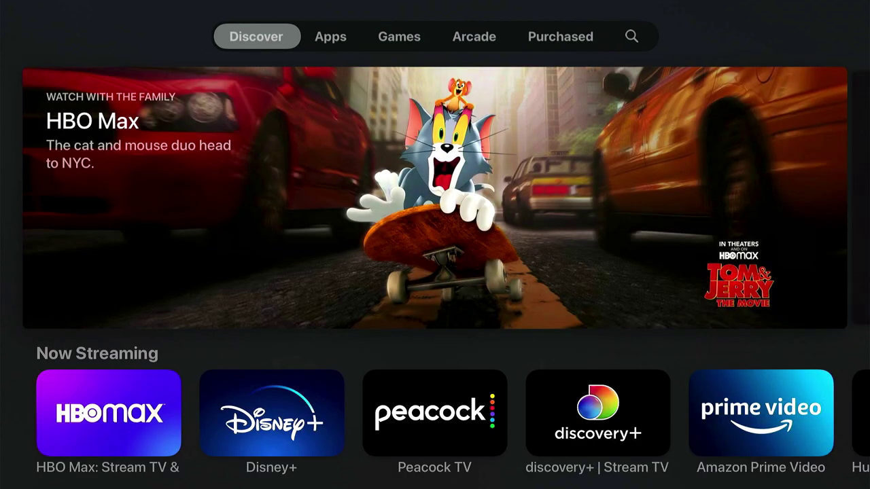
Browse the Now Streaming row to YouTube and open its store page
key(Down)
key(Right)
key(Right)
key(Right)
key(Right)
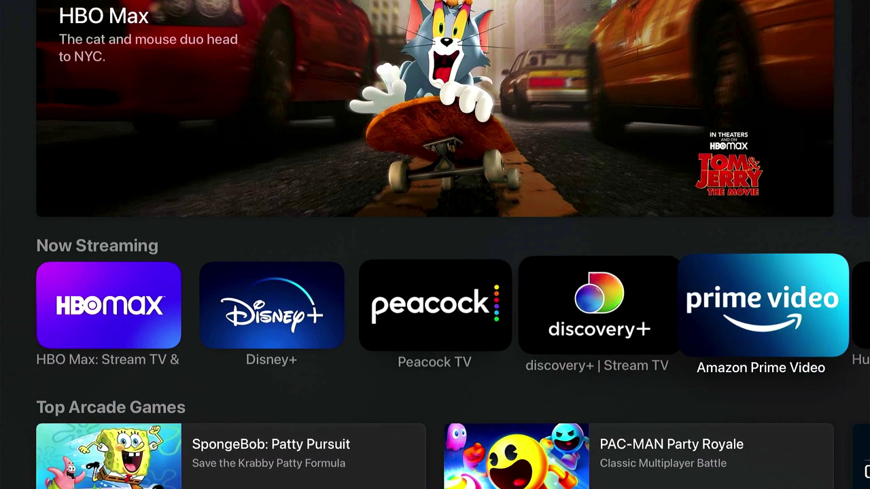
key(Right)
key(Right)
key(Right)
key(Right)
key(Left)
key(Left)
key(Left)
key(Left)
key(Left)
key(Left)
key(Left)
key(Left)
key(Left)
key(Left)
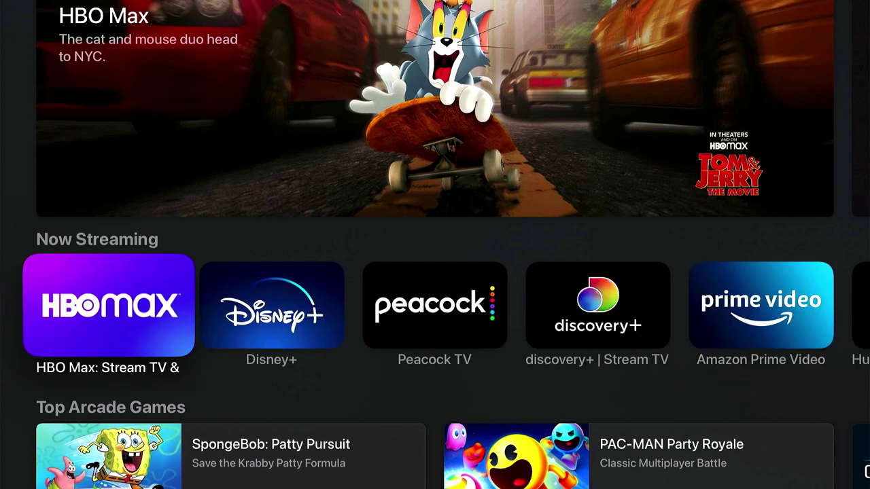
key(Right)
key(Right)
key(Right)
key(Right)
key(Right)
key(Right)
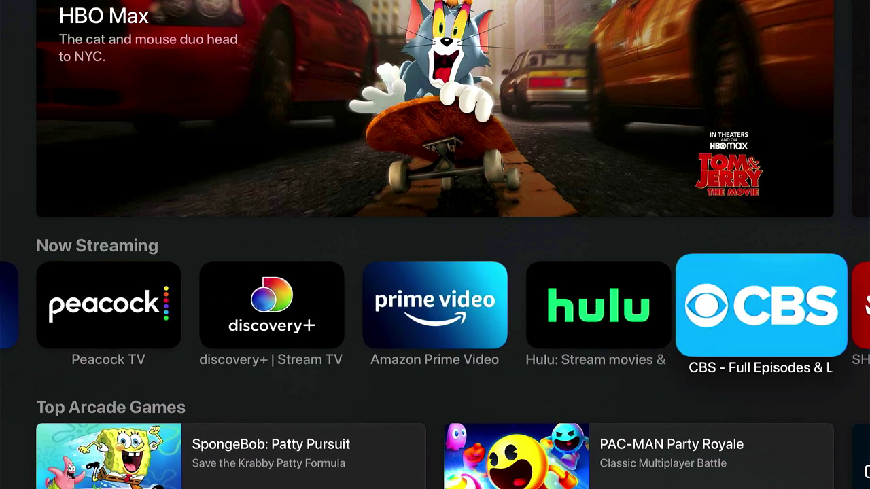
key(Right)
key(Right)
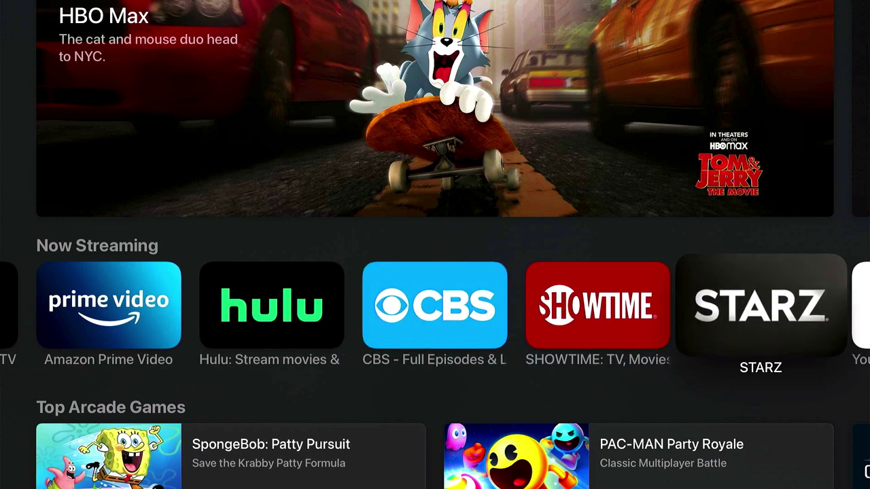
key(Right)
key(Right)
key(Left)
key(Left)
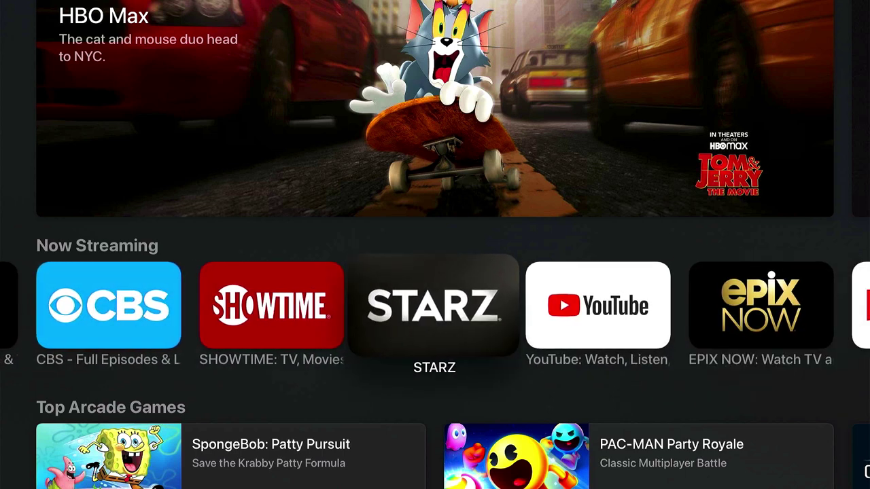
key(Left)
key(Left)
key(Left)
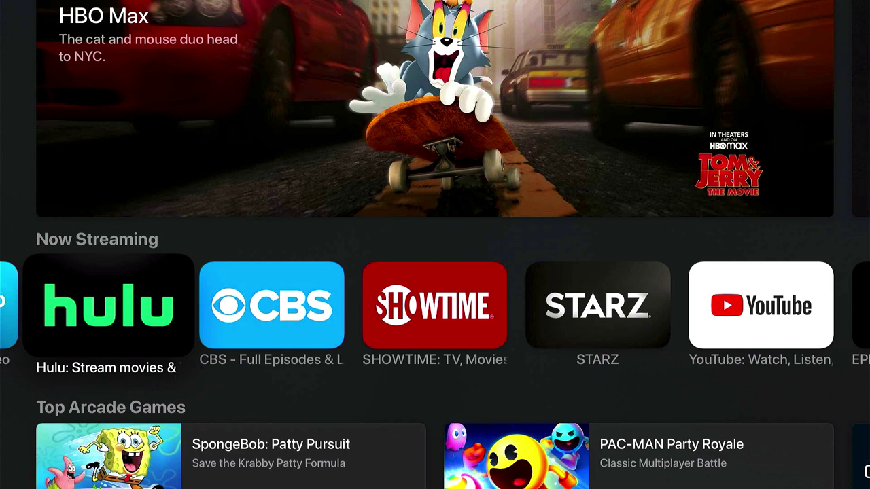
key(Right)
key(Right)
key(Right)
key(Right)
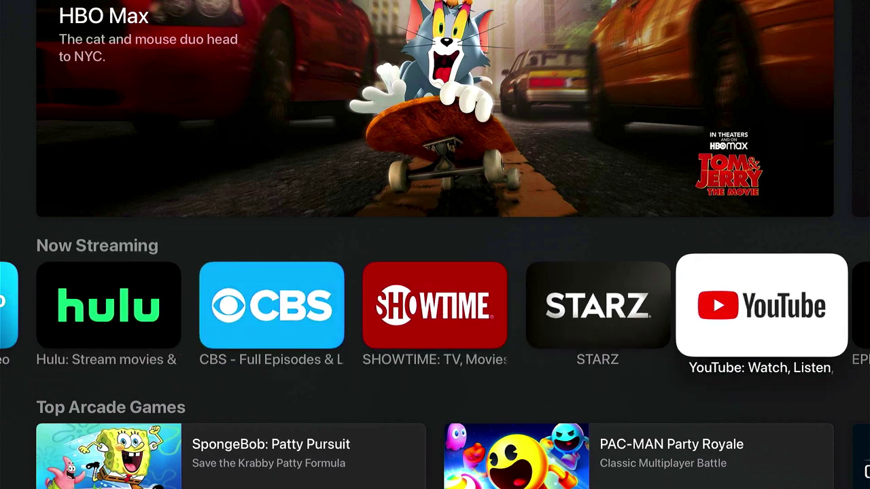
key(Right)
key(Left)
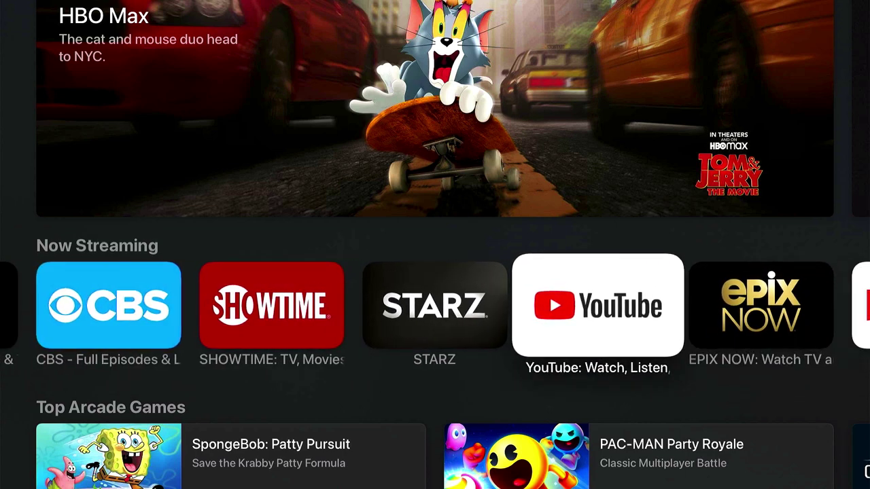
key(Return)
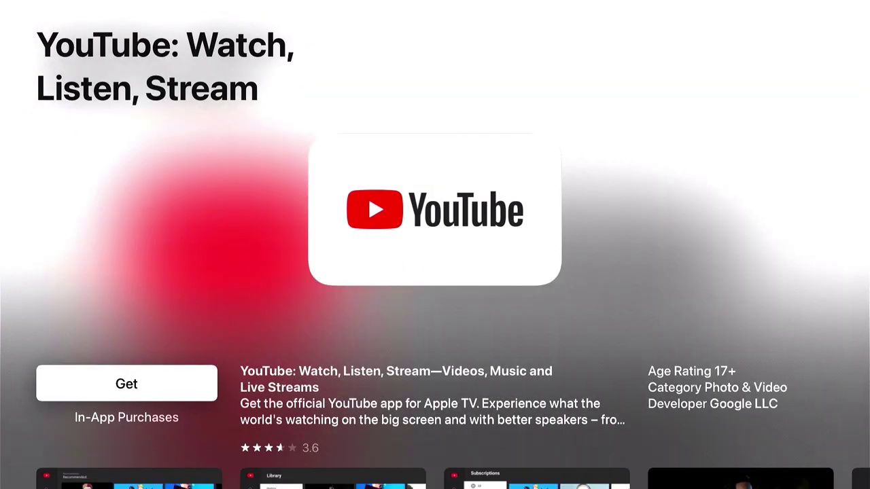
Get the free YouTube app, confirming the purchase with the Apple ID password
key(Down)
key(Up)
key(Return)
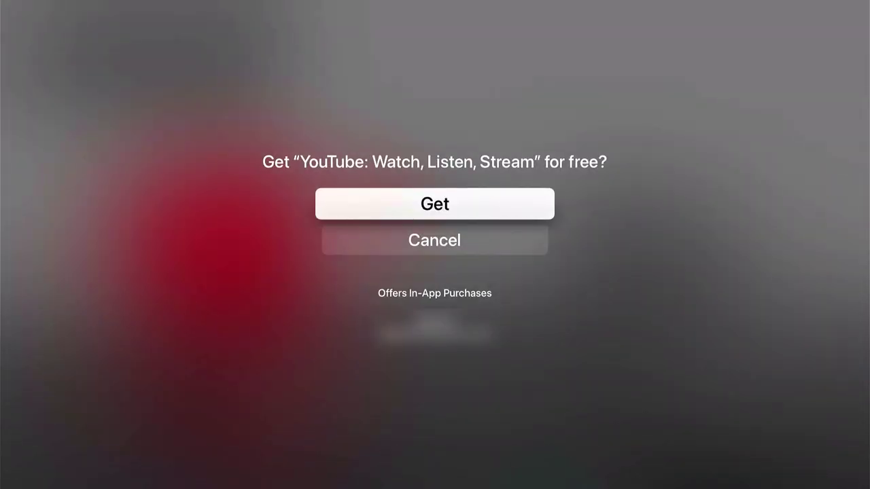
key(Return)
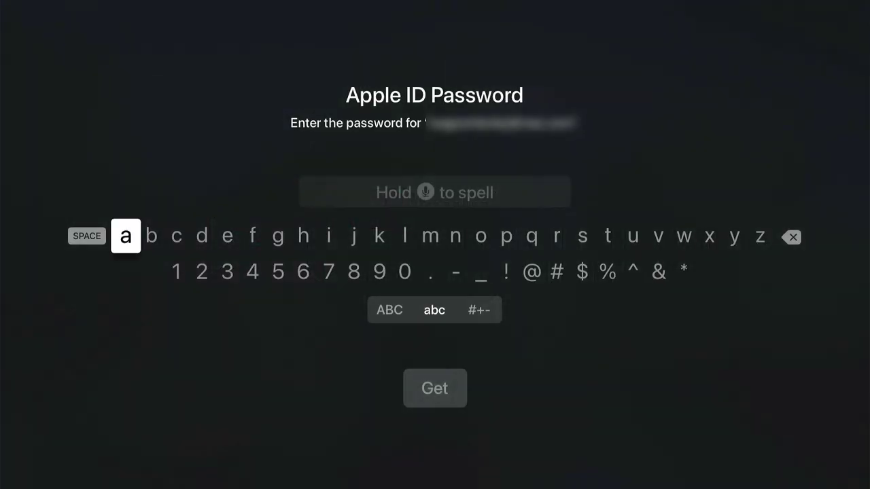
key(Right)
key(Right)
key(Right)
key(Right)
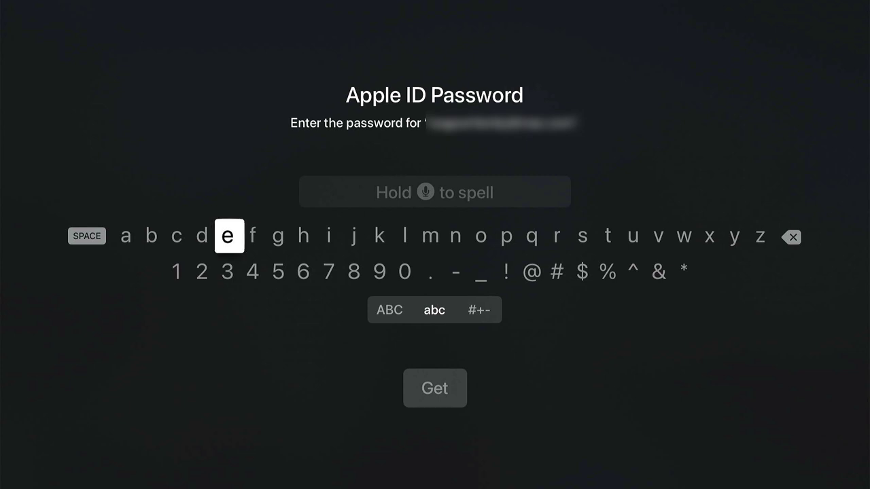
key(Right)
key(Right)
key(Right)
key(Right)
key(Right)
key(Down)
key(Down)
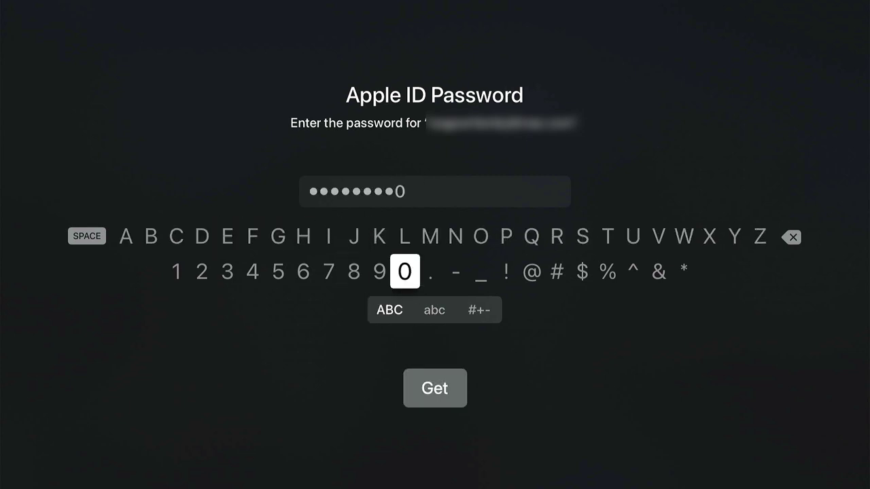
key(Down)
key(Down)
key(Return)
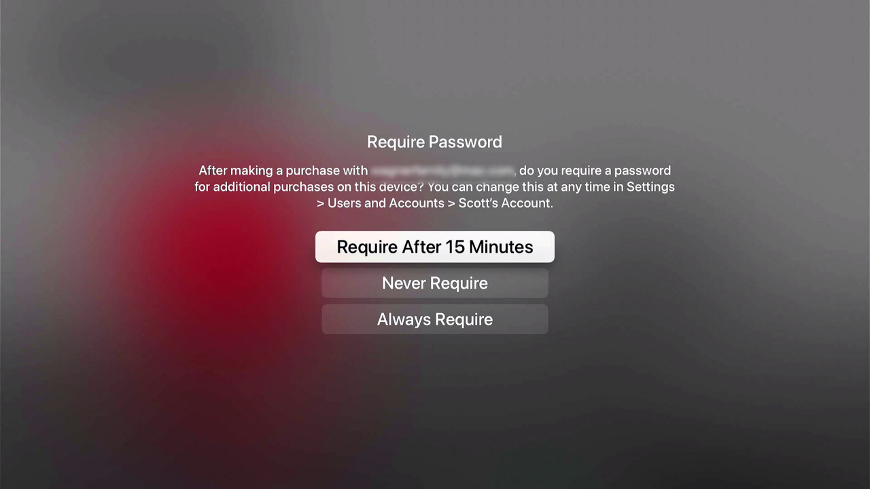
Choose Require After 15 Minutes for additional purchases so the YouTube download begins
key(Down)
key(Up)
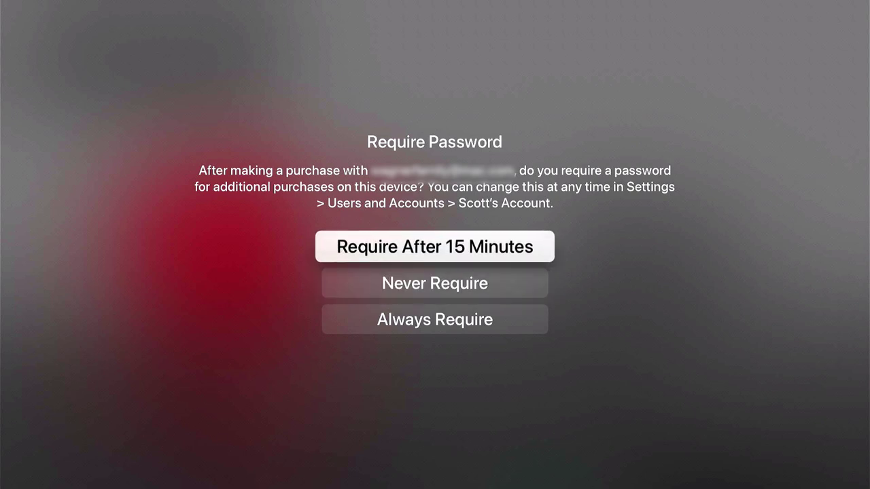
key(Down)
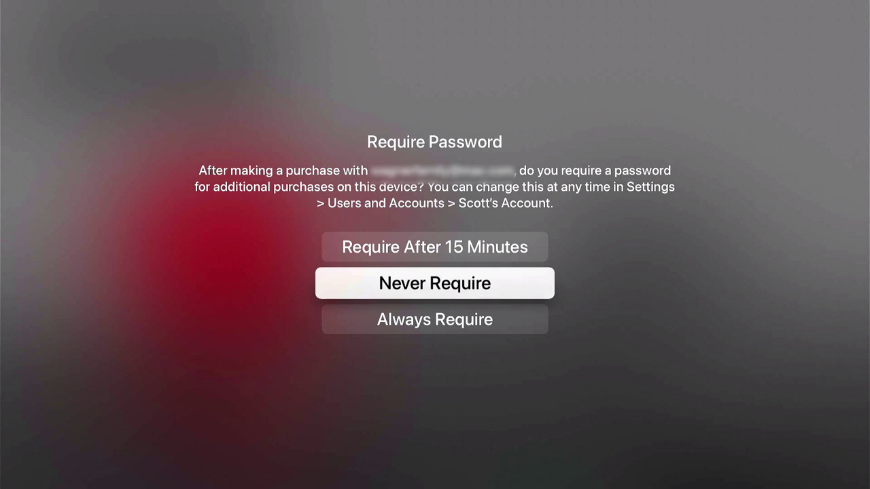
key(Up)
key(Return)
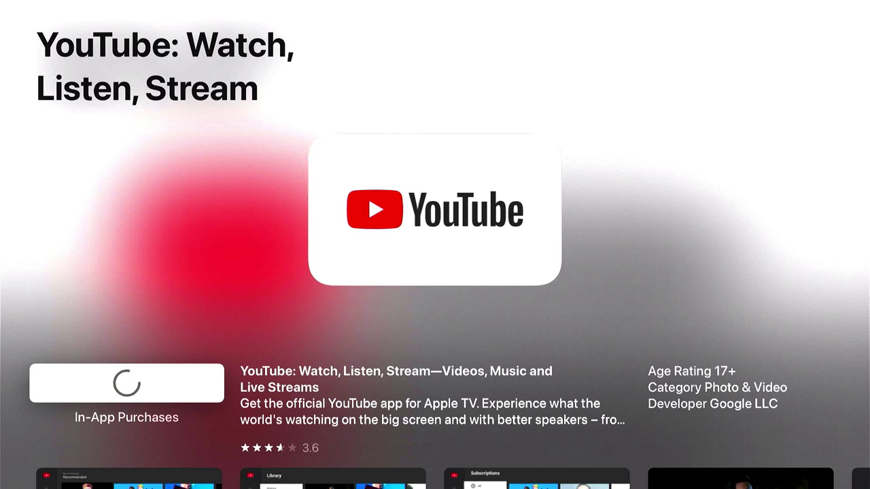
Return to the Discover page and scroll down to Calm in Apps We Love Right Now
key(Escape)
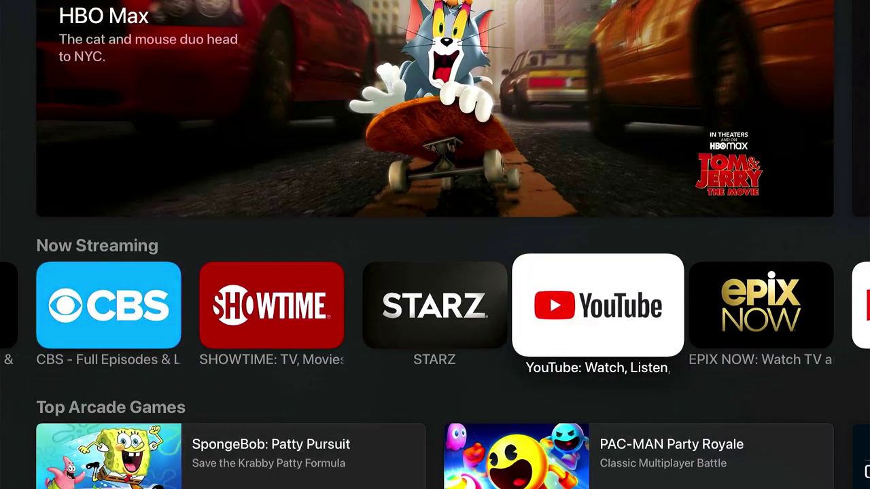
key(Down)
key(Down)
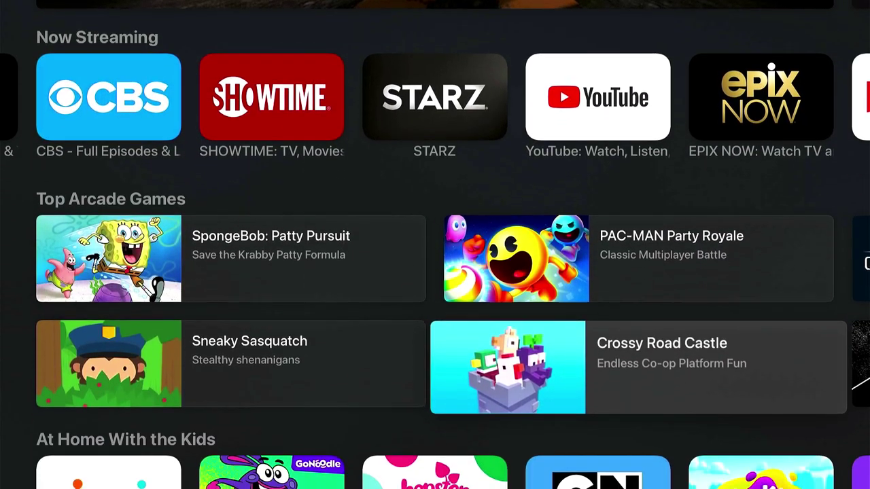
key(Down)
key(Down)
key(Down)
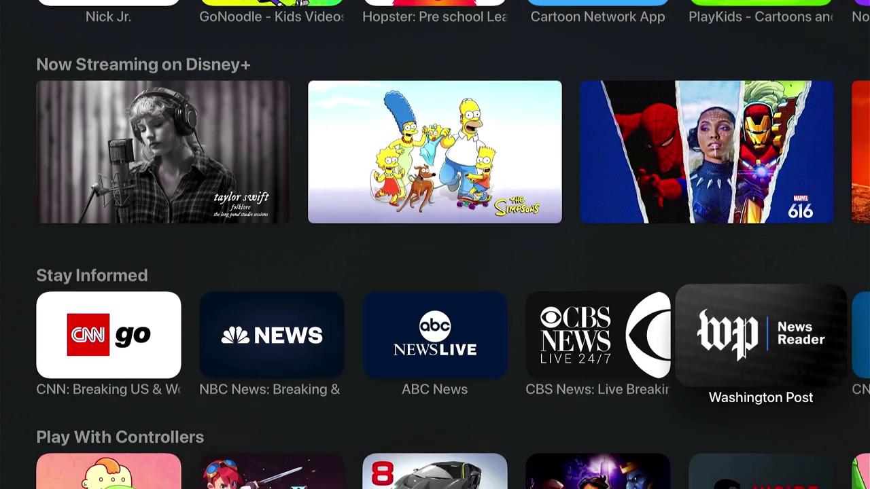
key(Down)
key(Left)
key(Left)
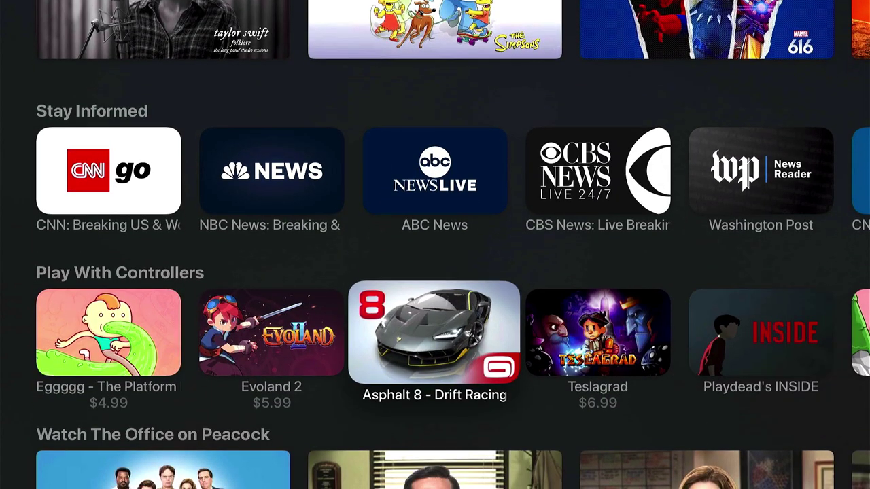
key(Up)
key(Down)
key(Down)
key(Down)
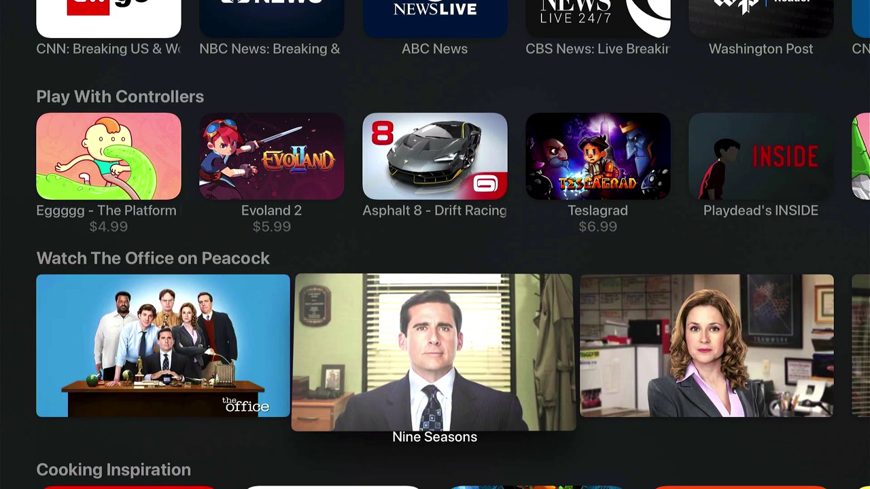
key(Down)
key(Down)
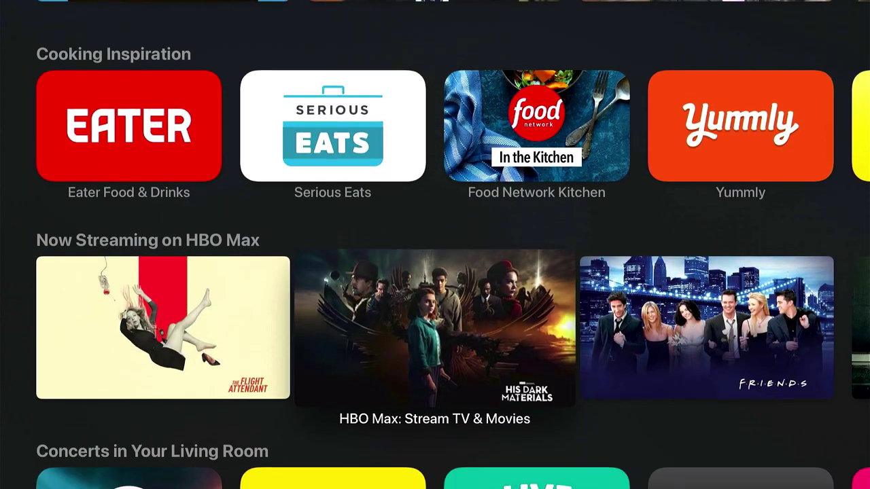
key(Down)
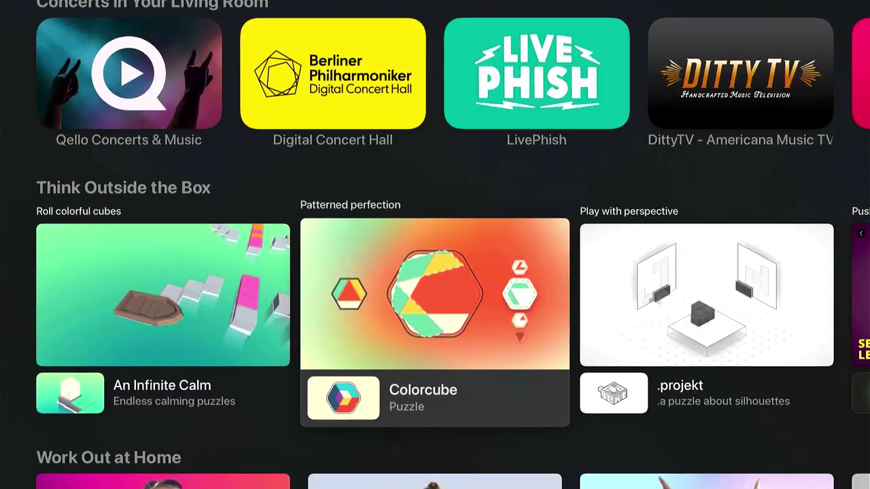
key(Down)
key(Down)
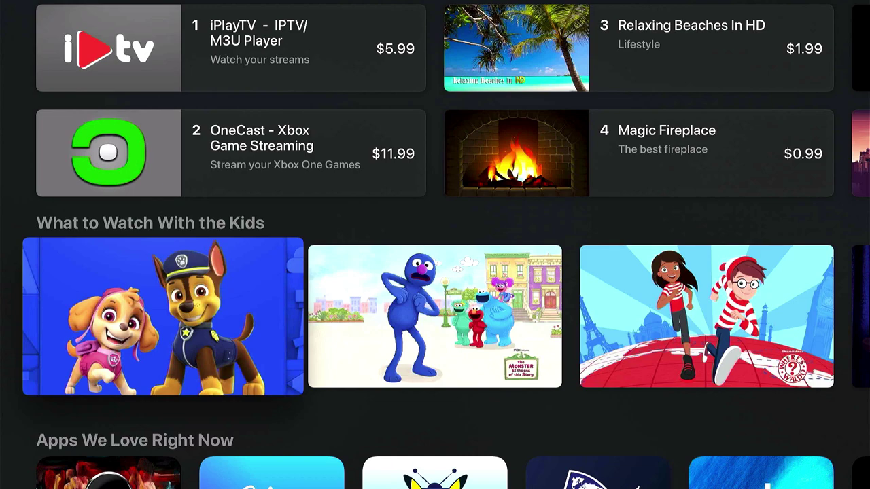
key(Down)
key(Down)
key(Down)
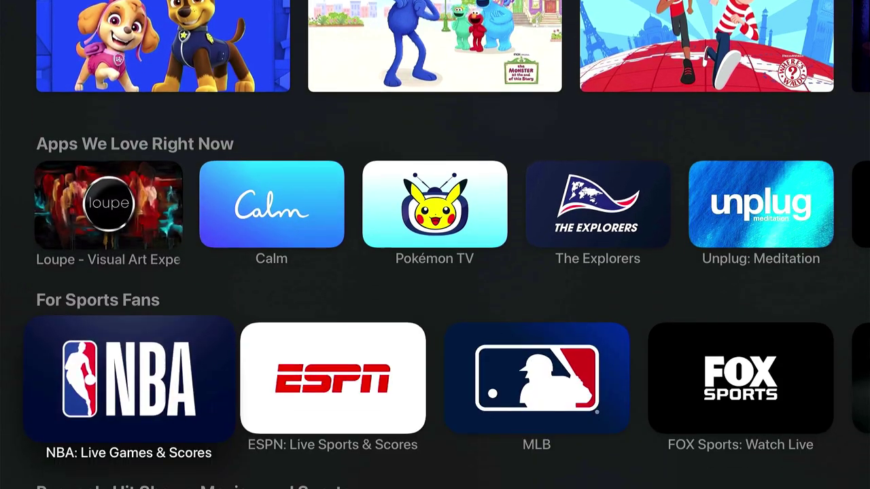
key(Right)
key(Up)
key(Up)
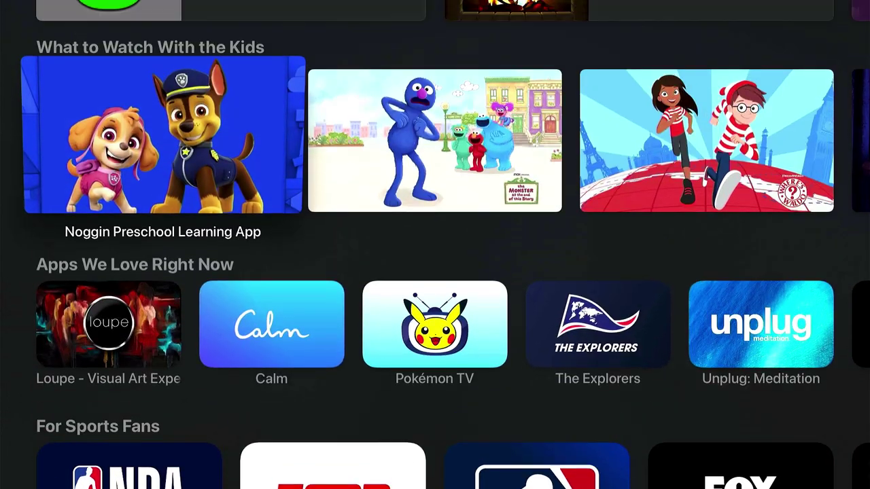
key(Down)
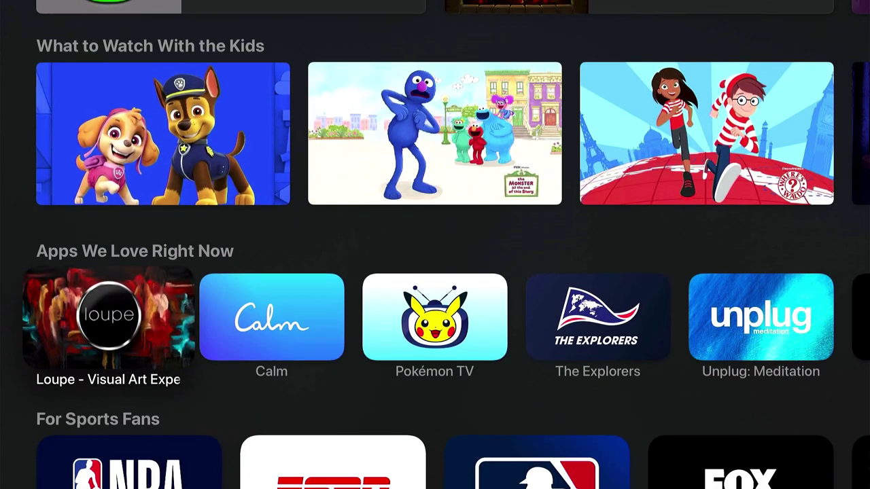
key(Right)
Get the free Calm app, answer No to requiring a password for free items, and return to Discover
key(Return)
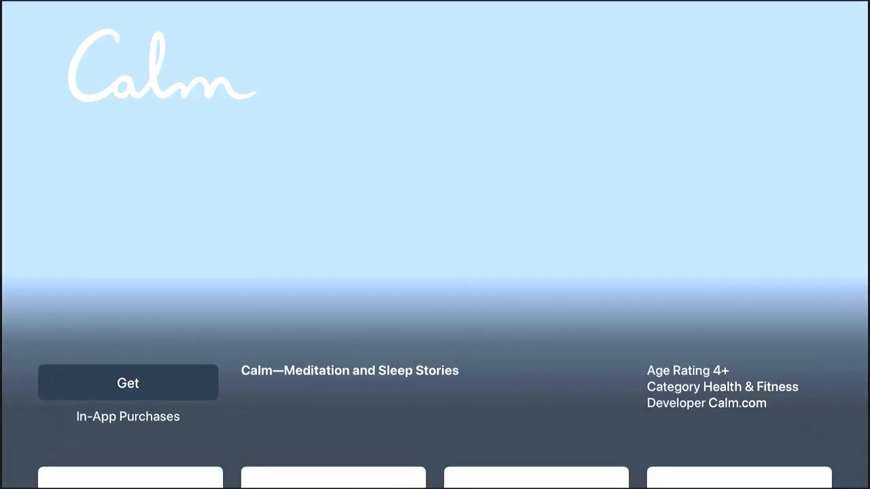
key(Return)
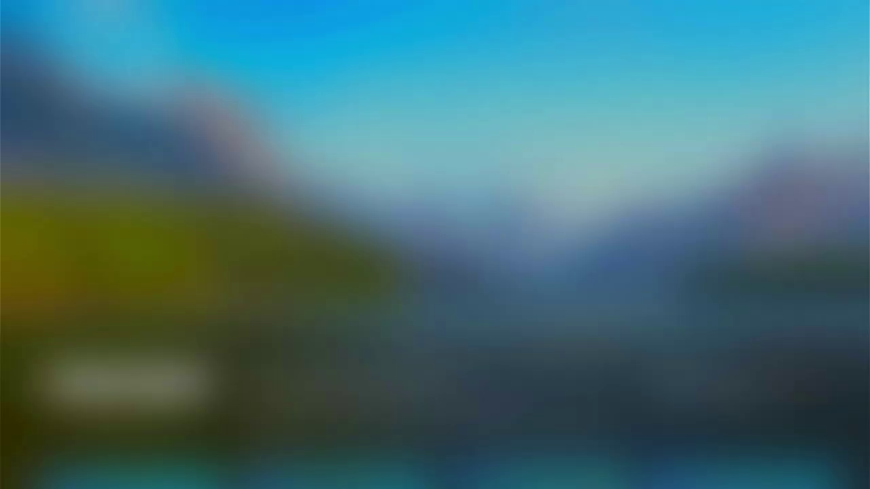
key(Return)
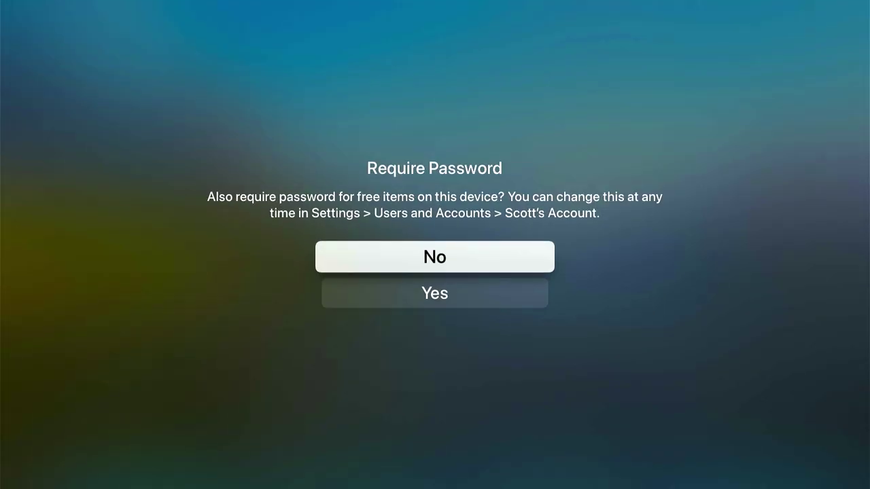
key(Down)
key(Up)
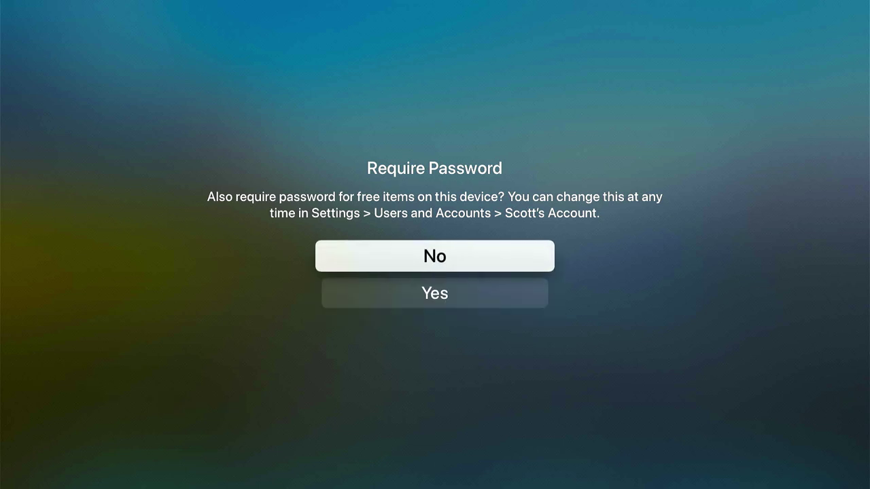
key(Return)
key(Escape)
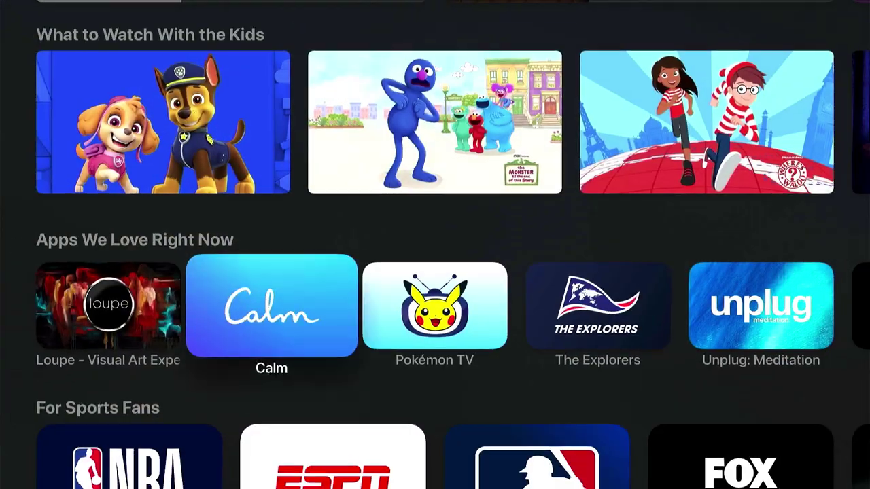
key(Escape)
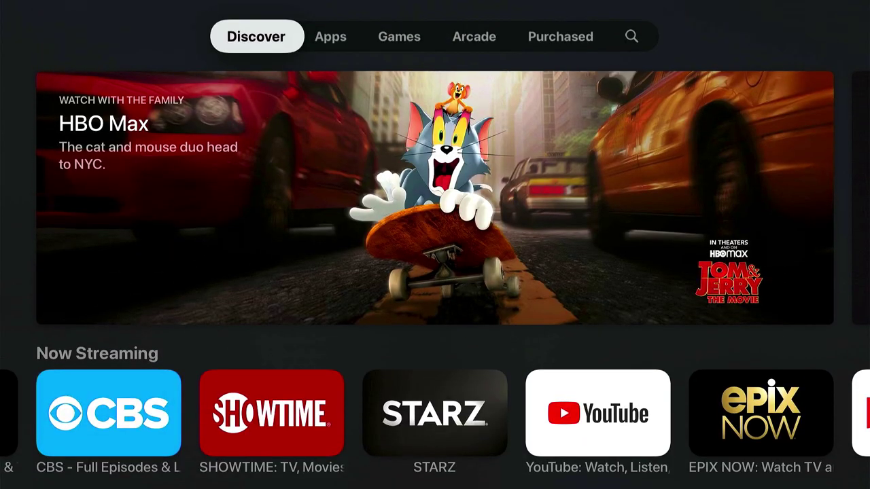
Exit the App Store and launch the newly installed Calm app from the home screen
key(Escape)
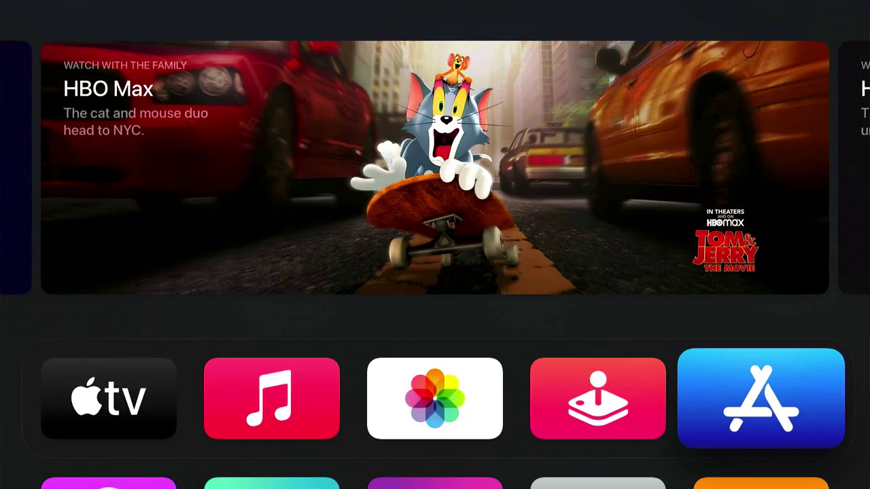
key(Down)
key(Left)
key(Down)
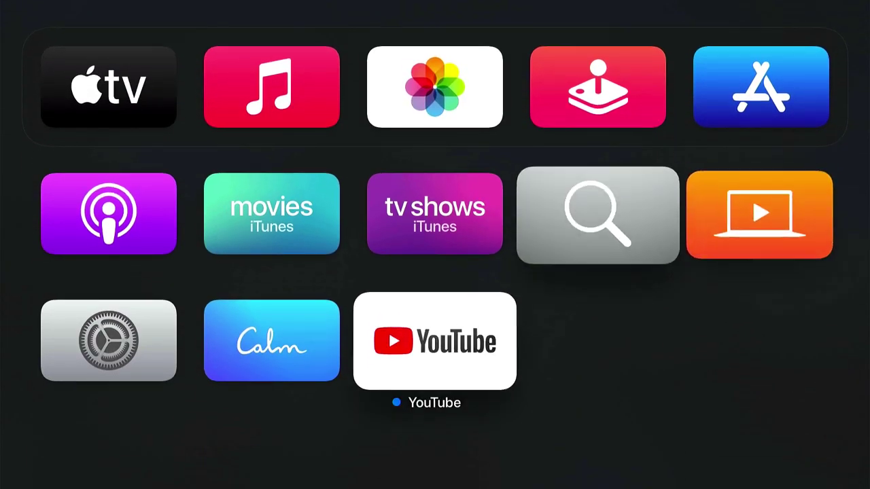
key(Left)
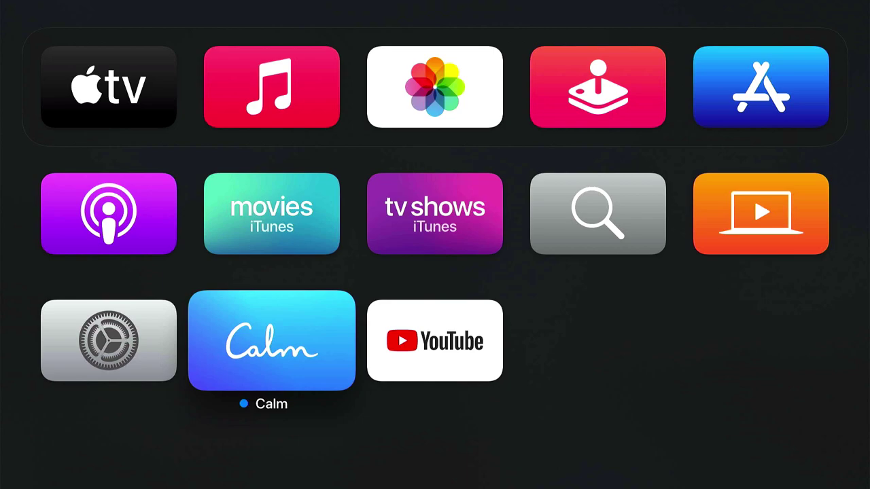
key(Return)
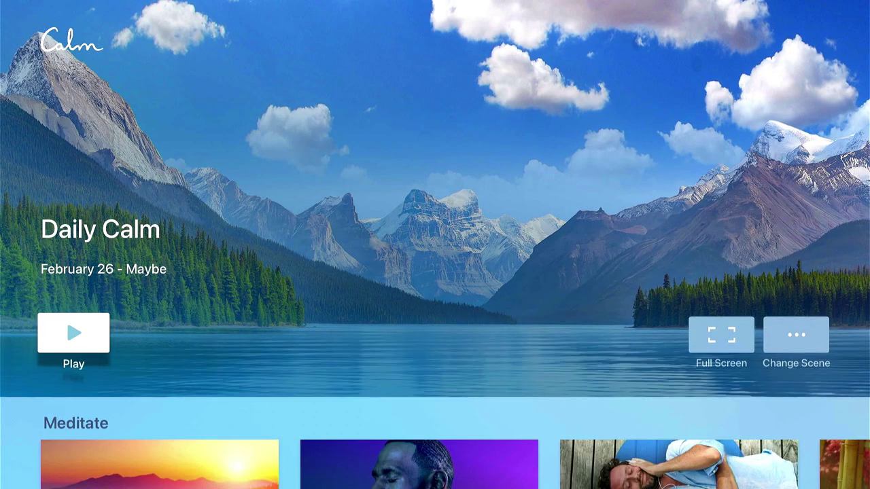
Close Calm and launch the YouTube app from the home screen
key(super)
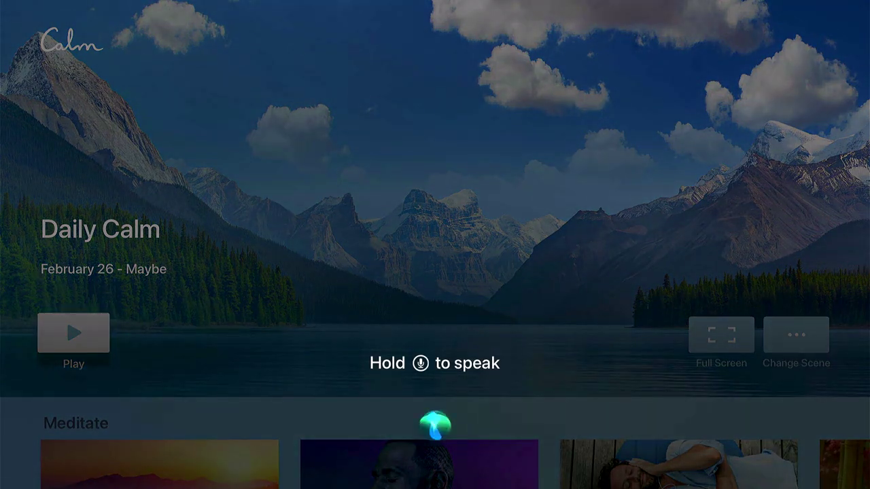
key(Escape)
key(Escape)
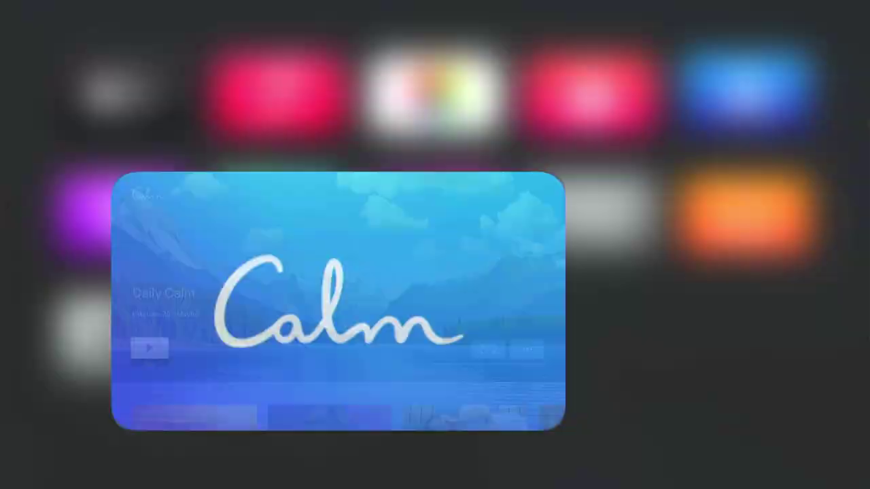
key(Right)
key(Return)
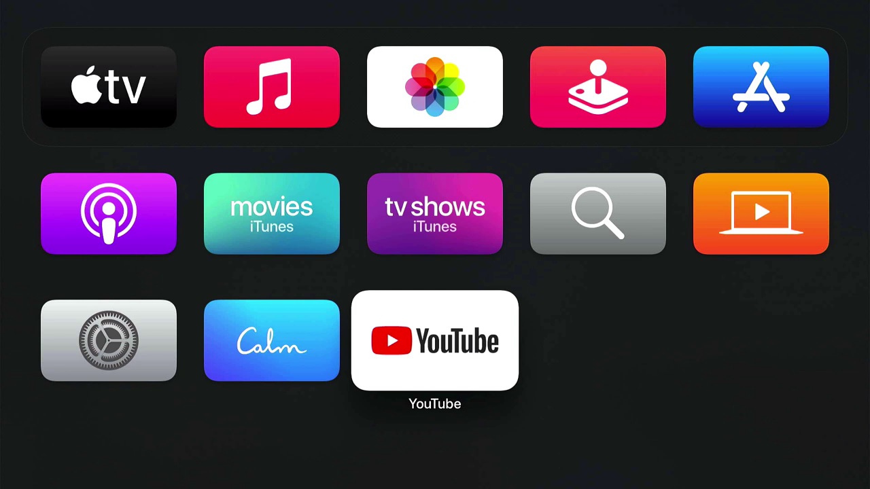
Exit YouTube to the home screen and move focus back onto the Calm app icon
key(Left)
key(Left)
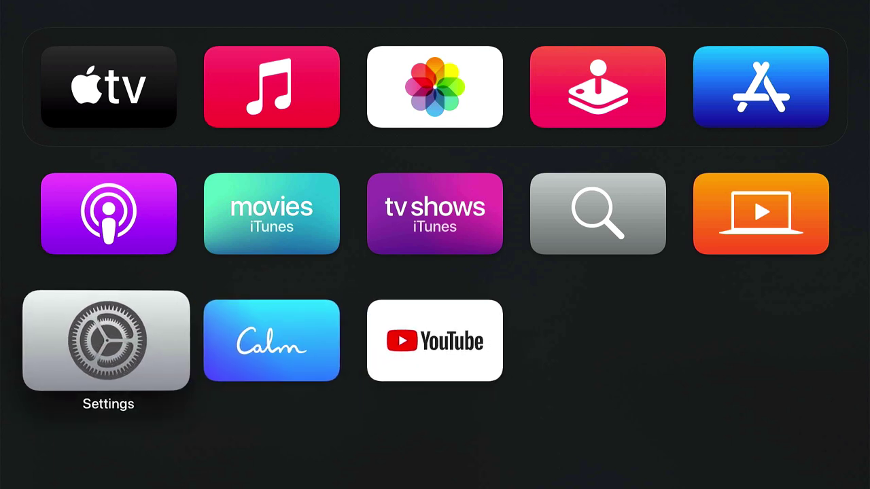
key(Right)
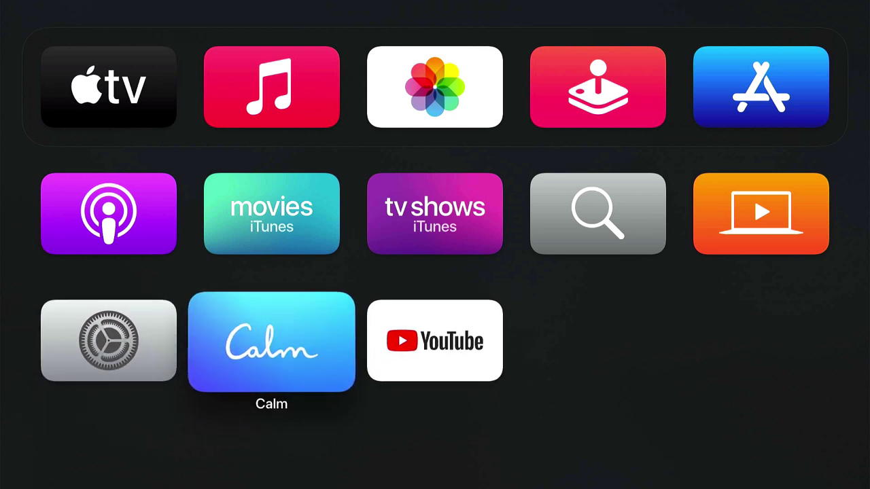